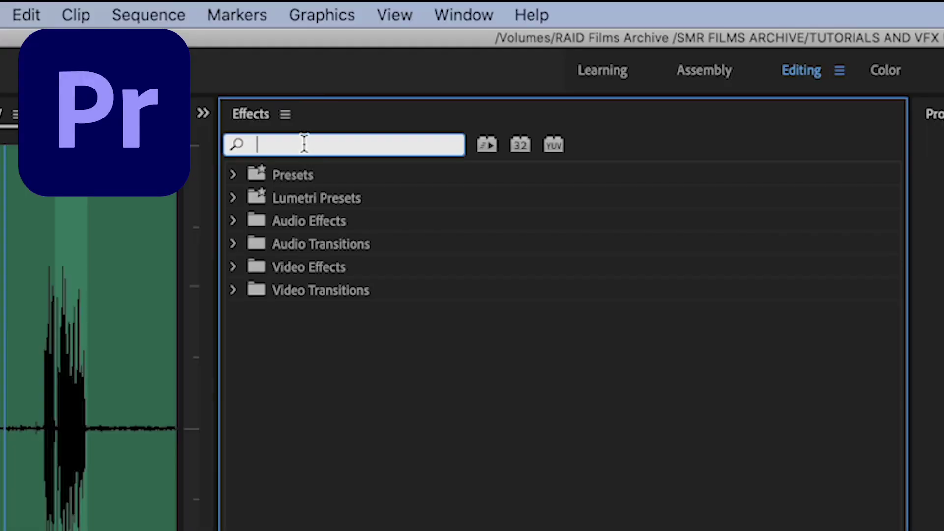
text(ultra )
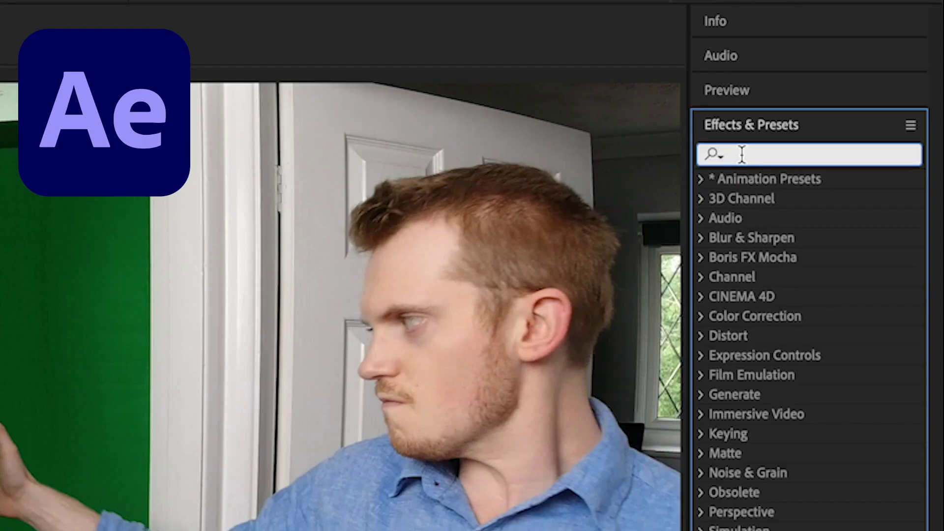
text(keyligh)
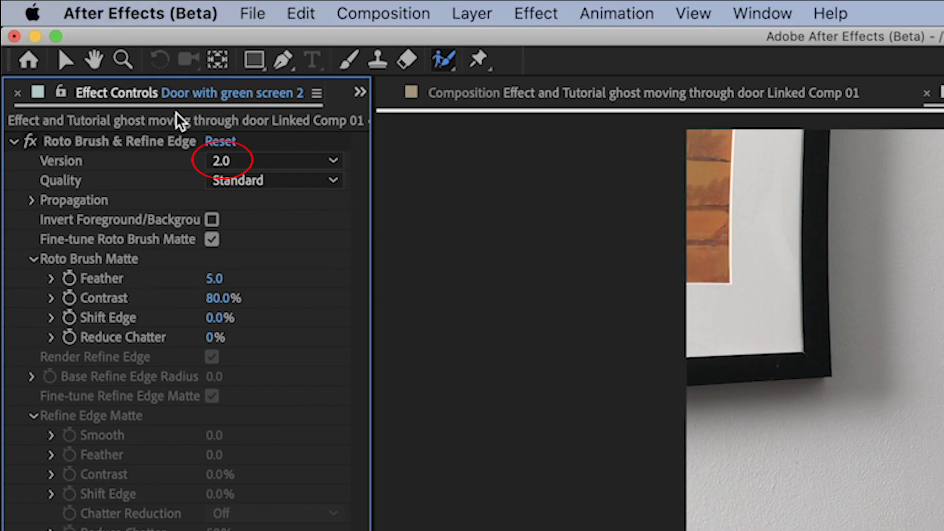
Select the After Effects (Beta) option to get Roto Brush 2.0
click(263, 159)
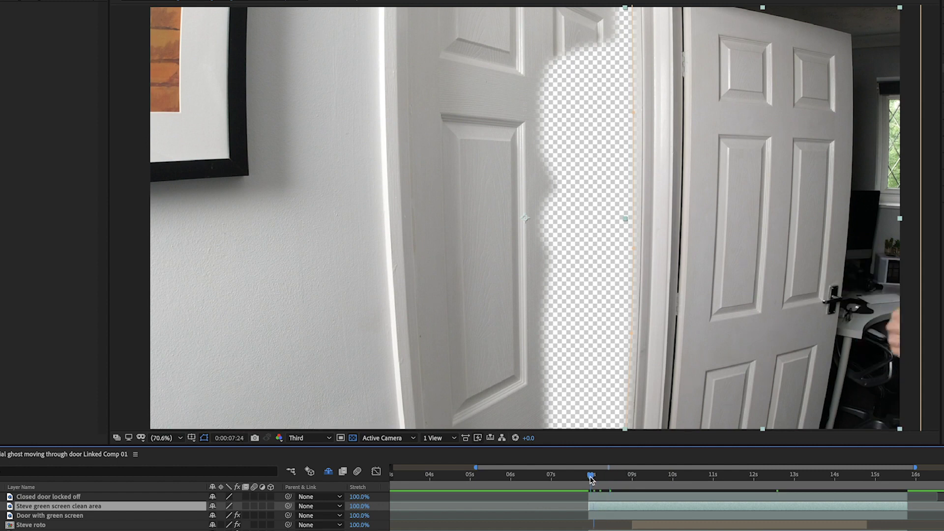
Scrub to where the presenter steps through the door and select the Door with green screen layer
drag(595, 476, 708, 475)
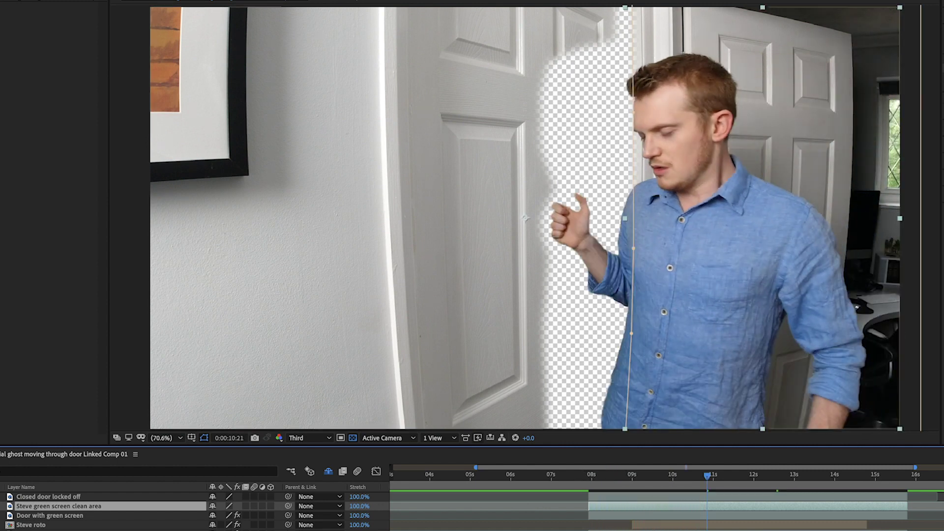
click(45, 515)
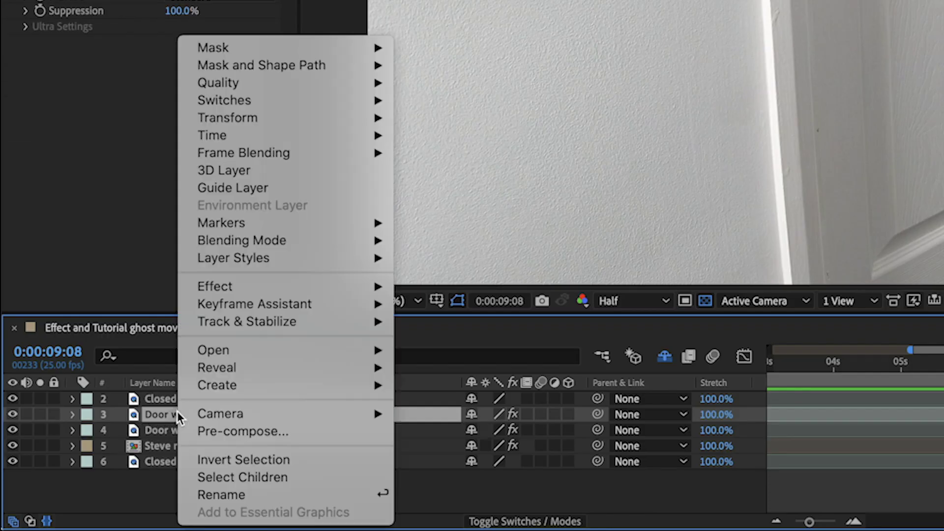
Duplicate the door layer as a shadow and darken the copy to exposure -7
click(221, 496)
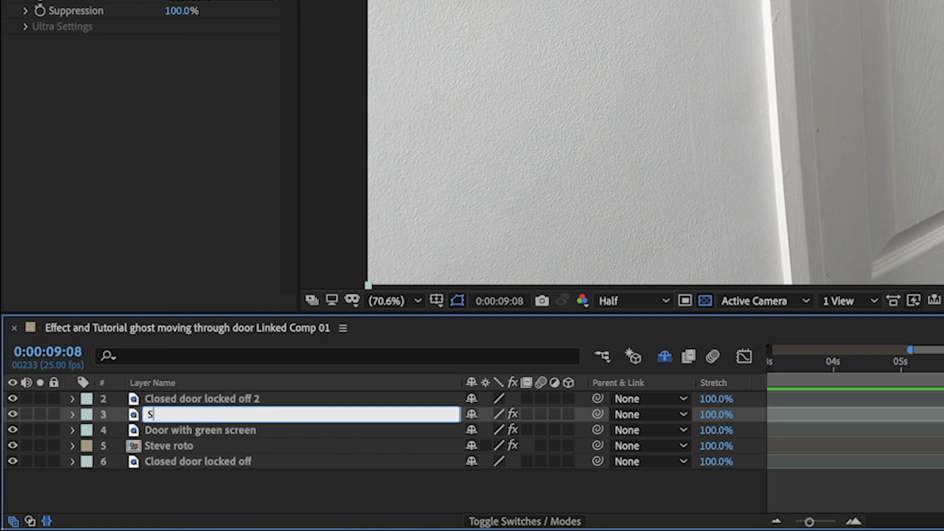
text(Shadow)
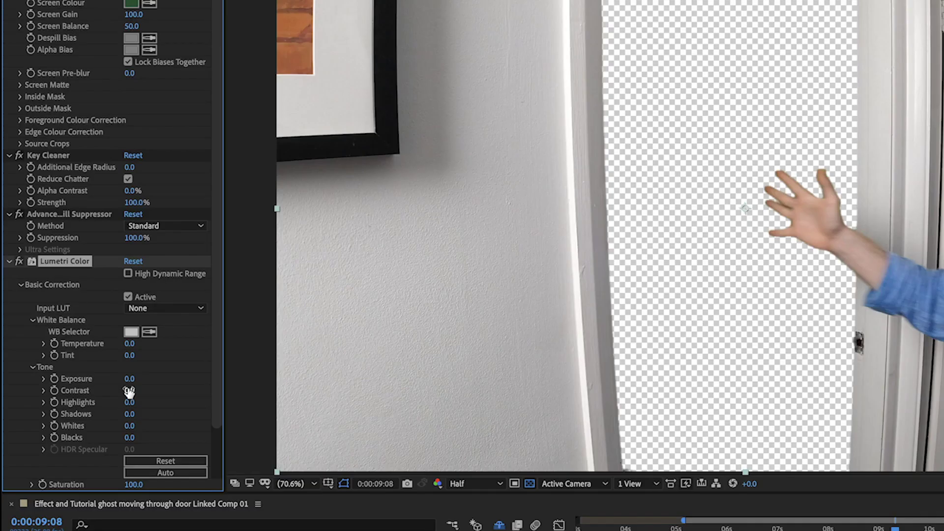
drag(131, 379, 110, 379)
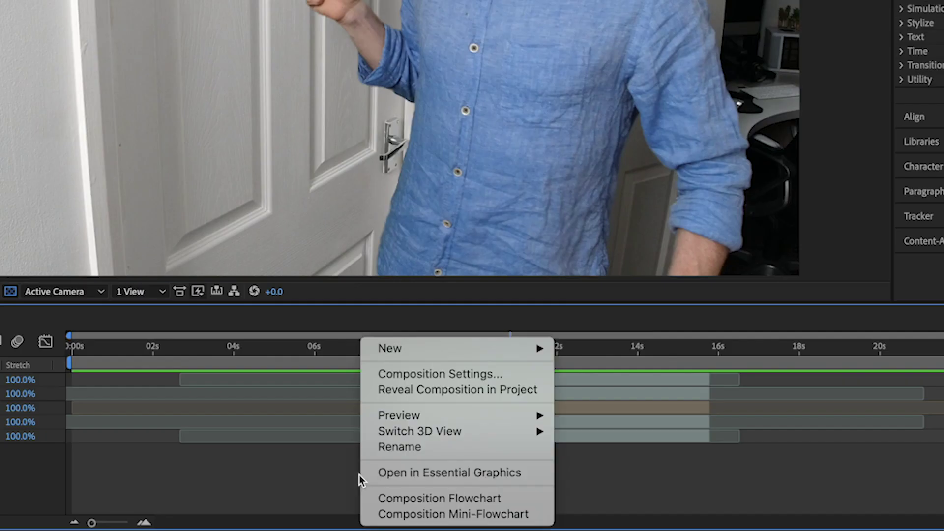
Add a new adjustment layer to the composition for the Turbulent Displace effect
click(613, 463)
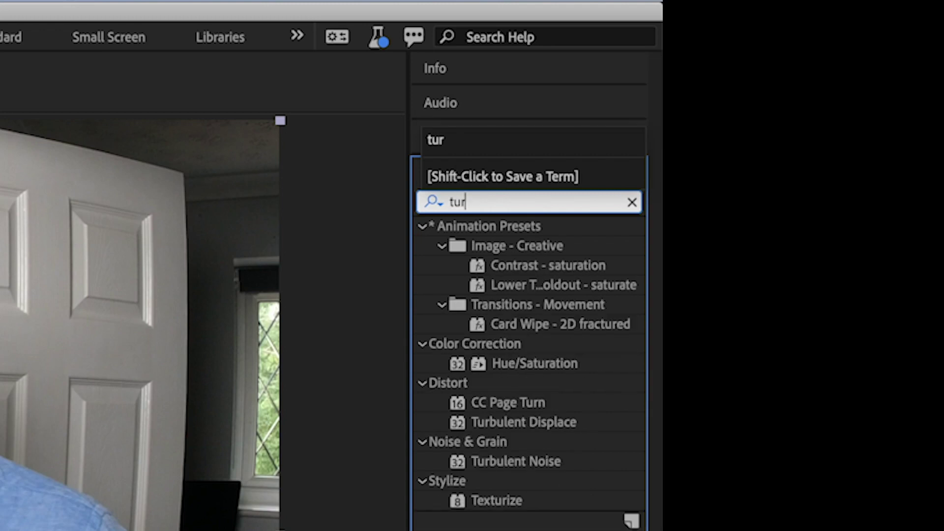
text(bu)
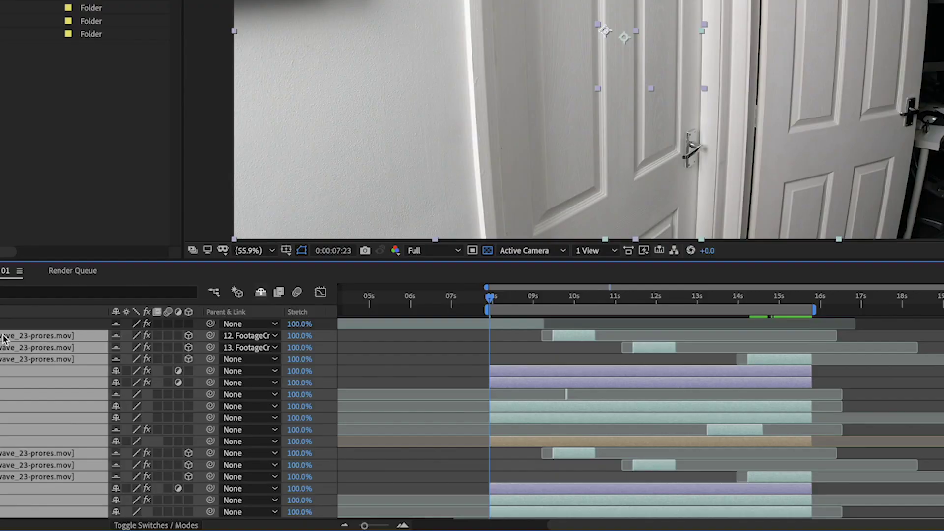
Pre-compose the selected effect layers into 'Pre-comp Middle shot'
right_click(4, 337)
click(70, 458)
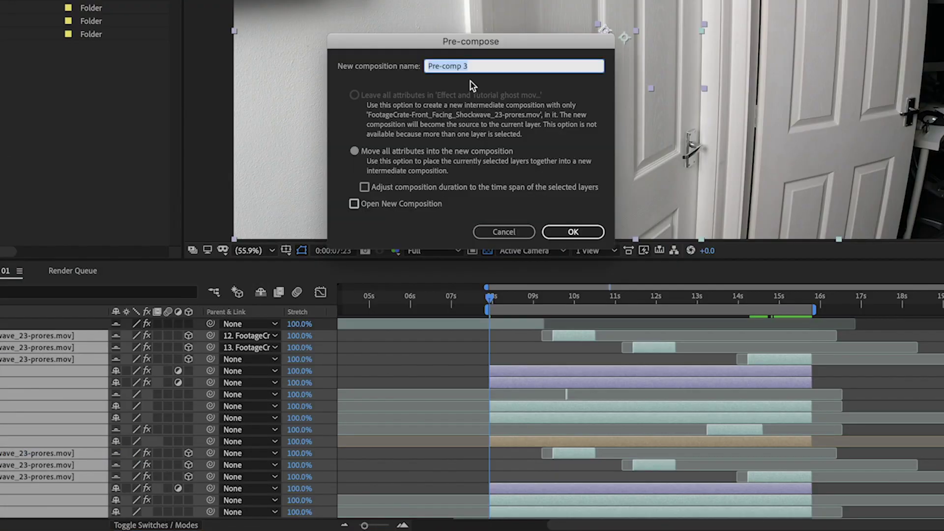
click(573, 233)
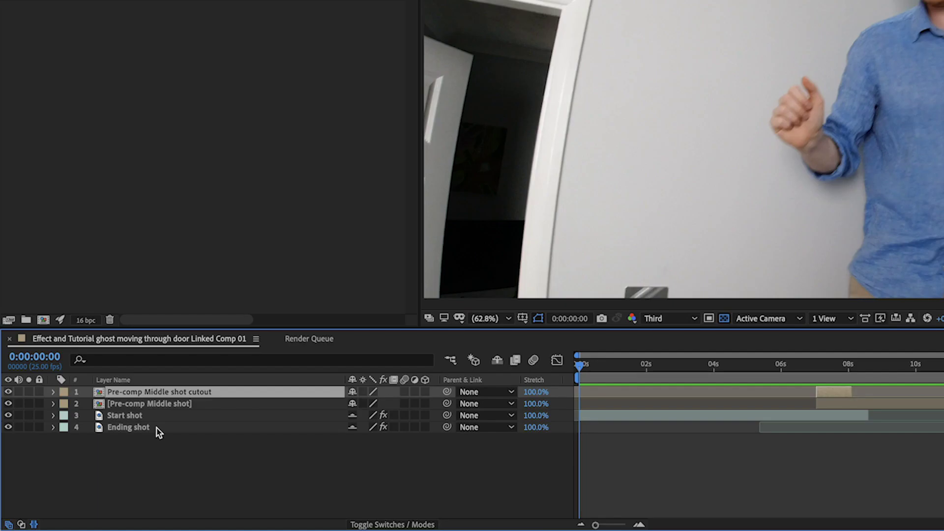
Pre-compose all four selected shots into 'Pre-comp all 3 shots'
right_click(174, 428)
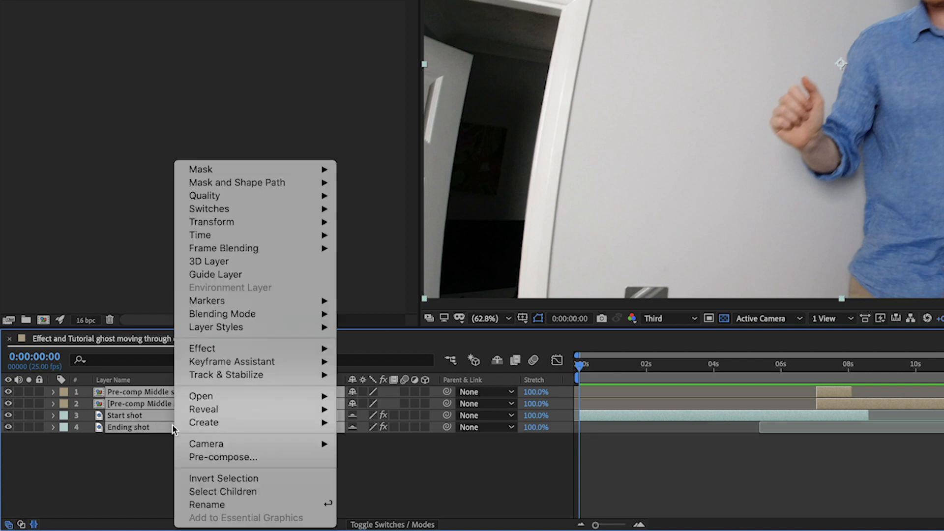
click(209, 458)
text(Pre-comp all 3 shots)
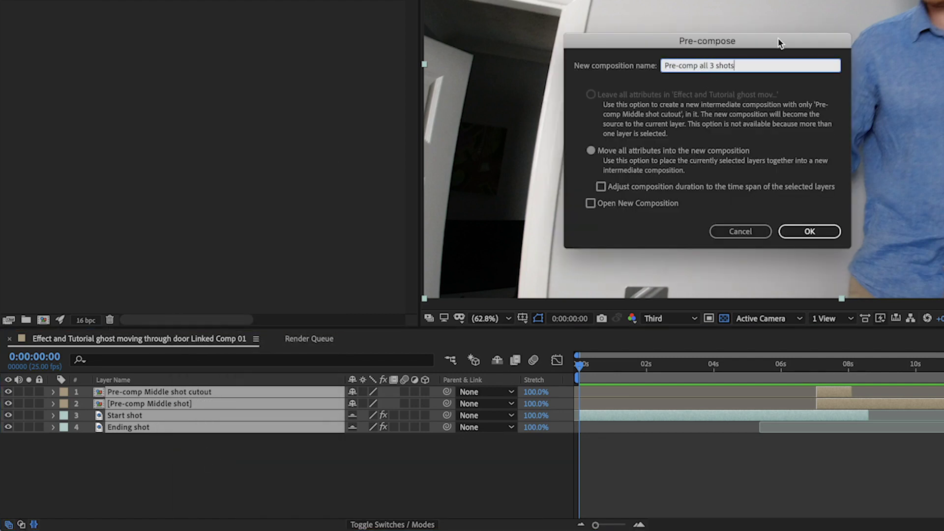
click(810, 233)
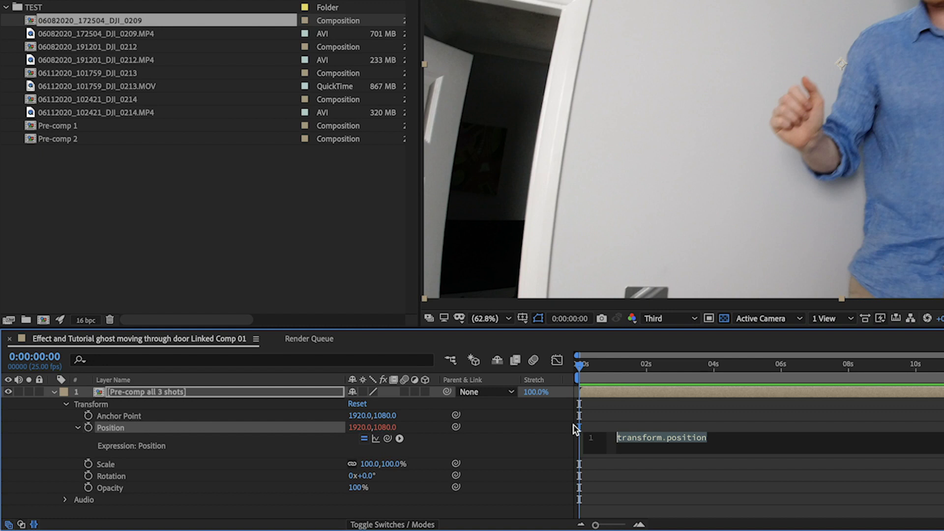